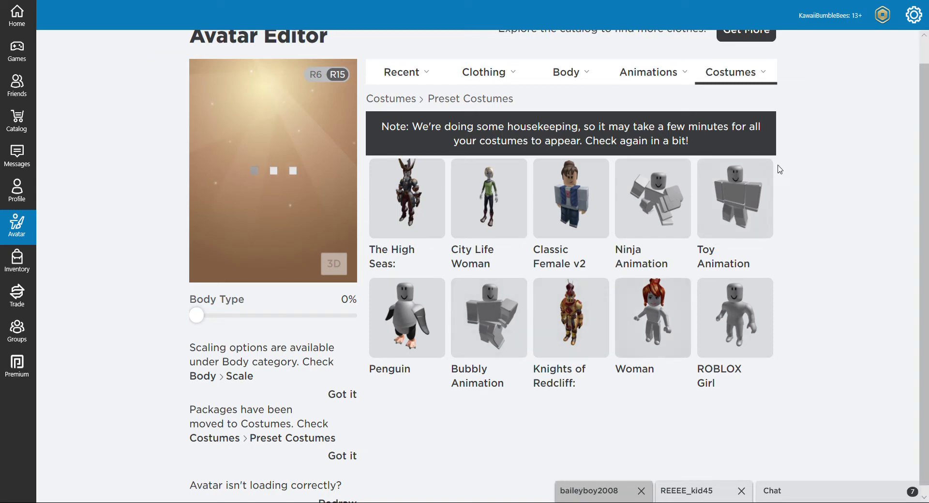
Dress the avatar in the Woman preset costume, with red hair and a teal top.
scroll(754, 198, "up", 1)
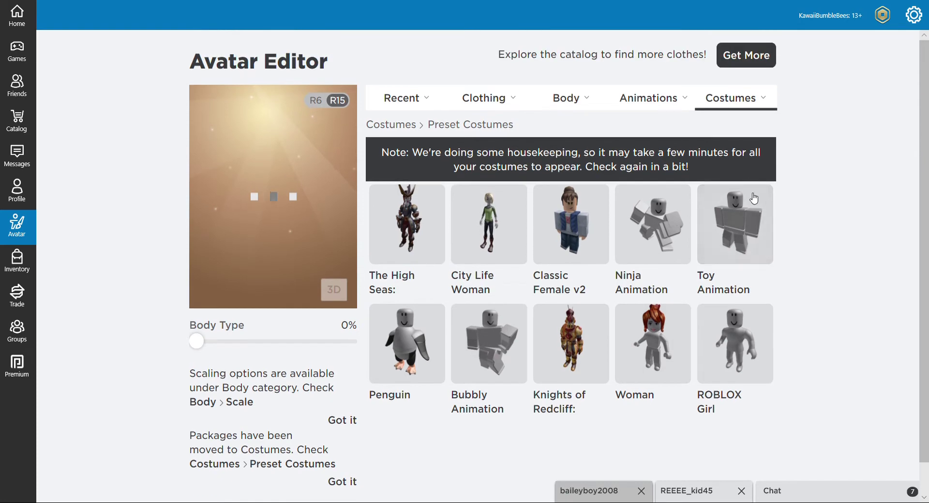
left_click(661, 375)
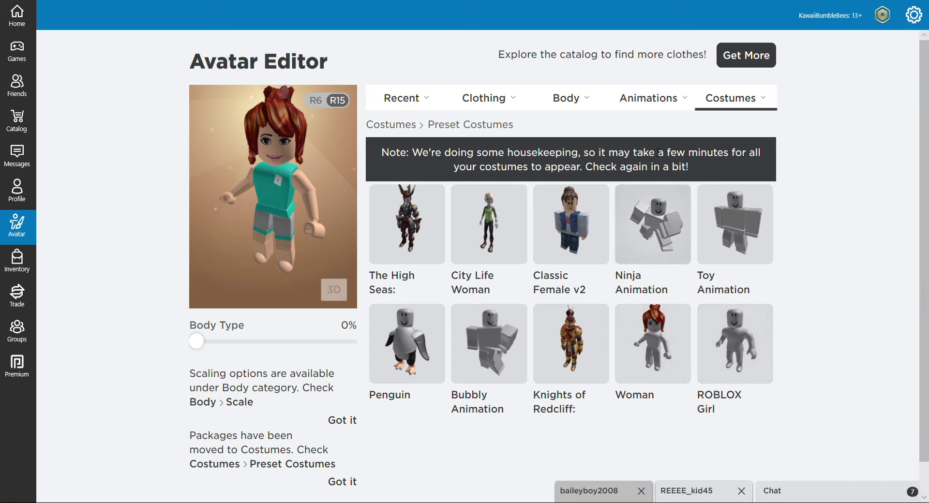
In the Hair list, remove Chestnut Bun and try the short blonde and Classic Female v2 hairs.
mouse_move(670, 110)
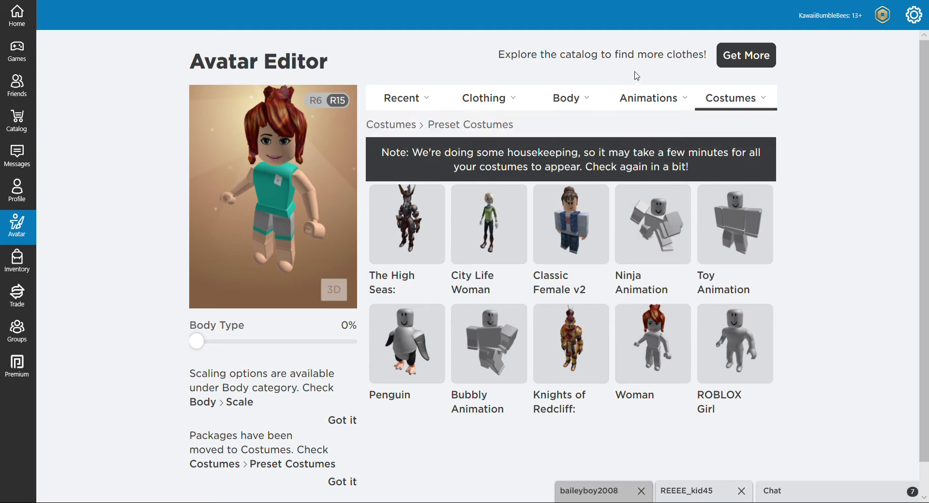
mouse_move(571, 96)
left_click(489, 106)
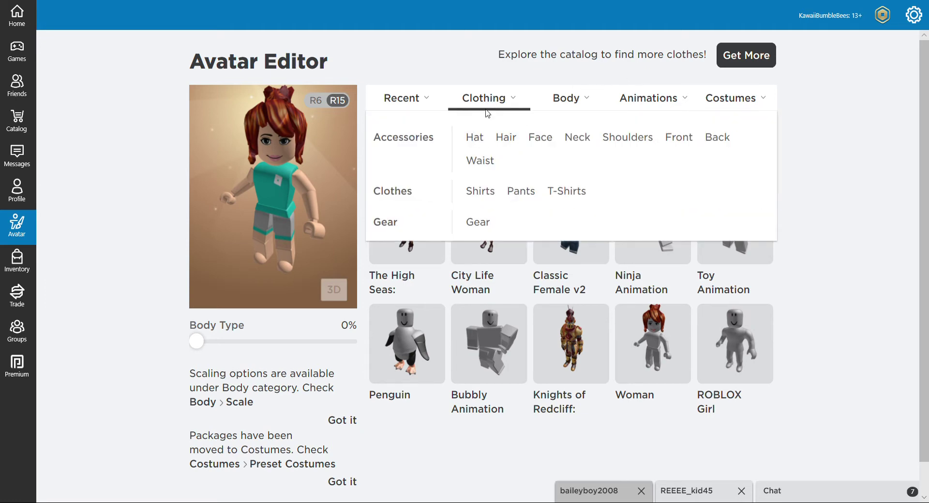
left_click(504, 138)
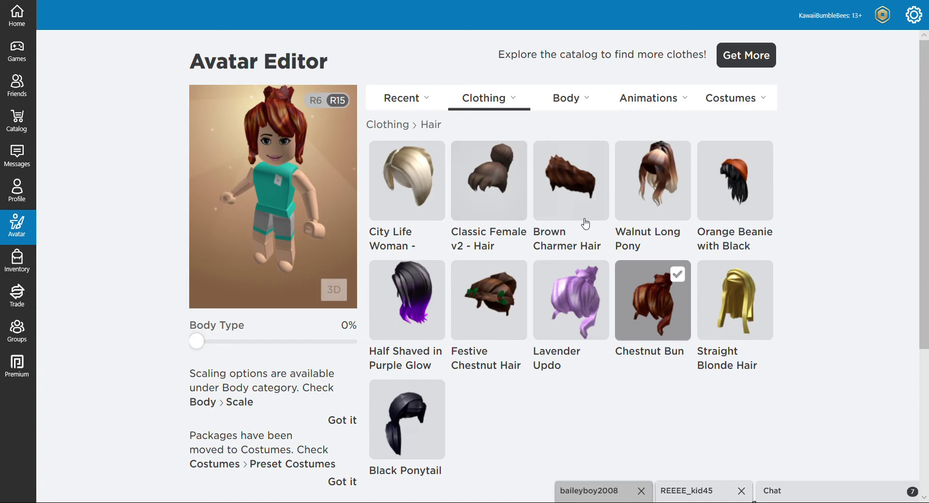
left_click(660, 304)
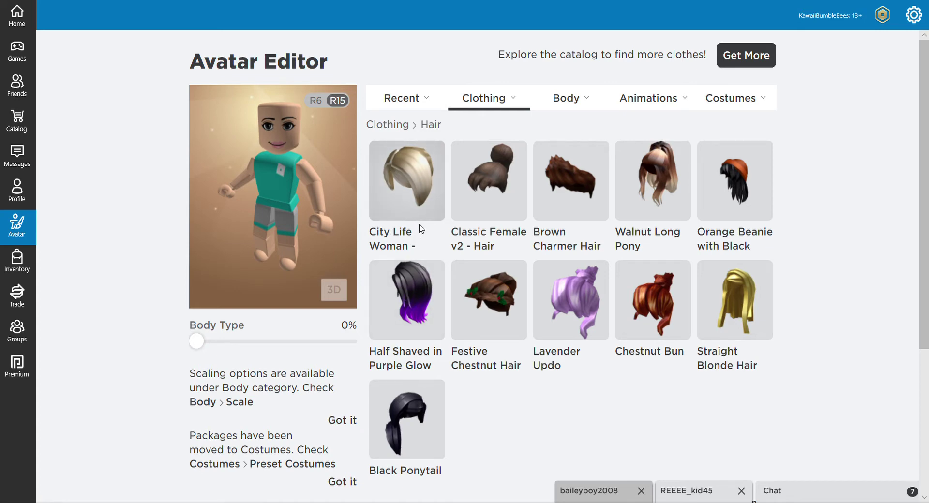
left_click(407, 194)
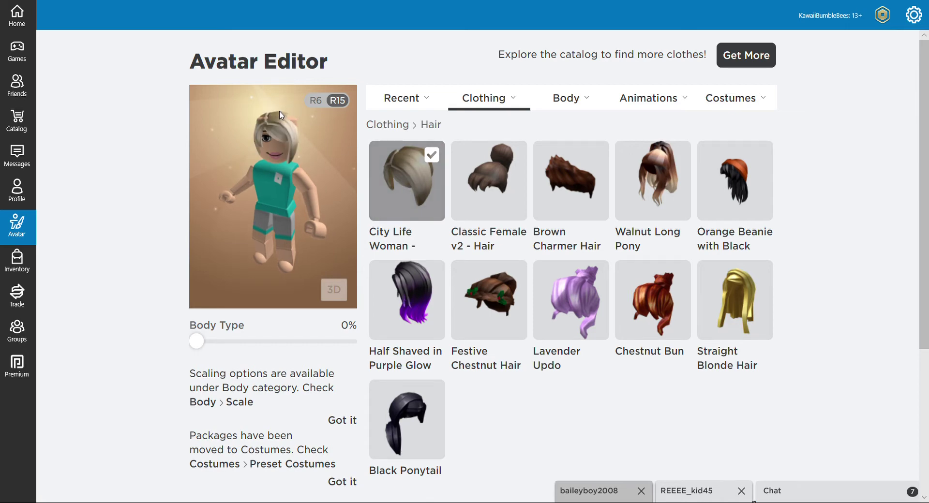
left_click(424, 180)
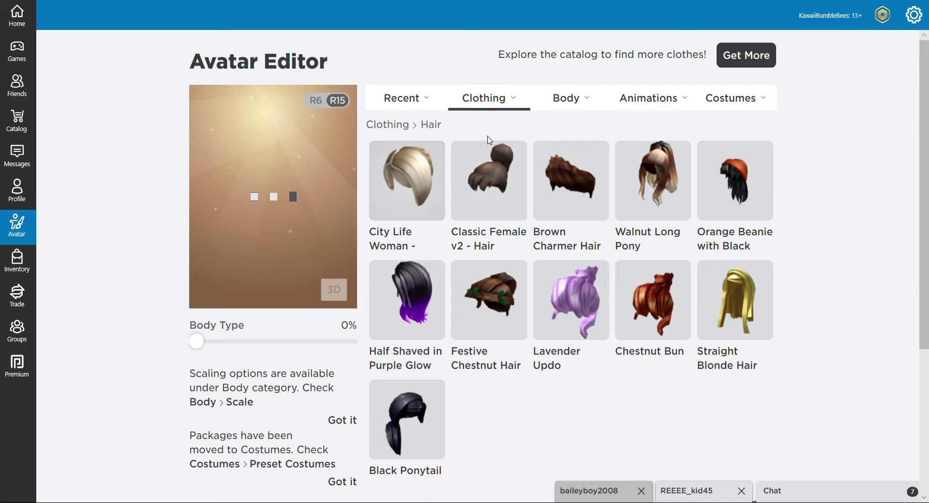
left_click(485, 194)
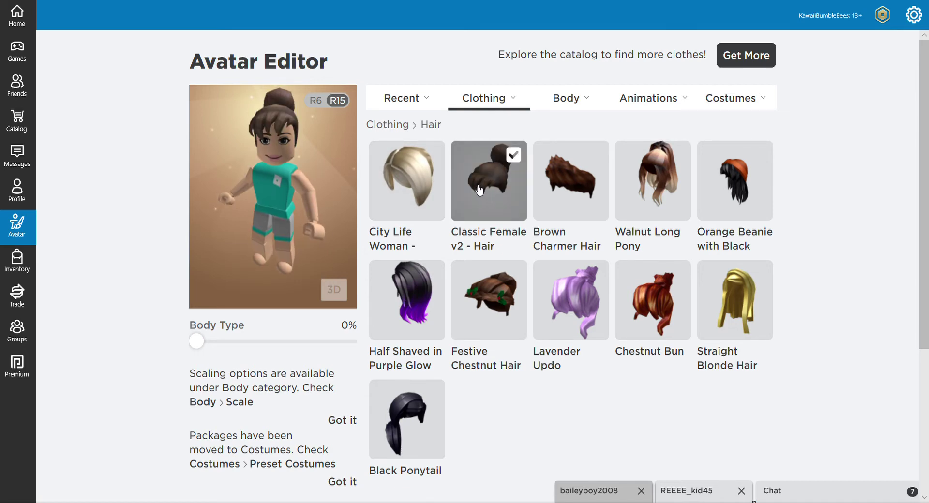
left_click(479, 183)
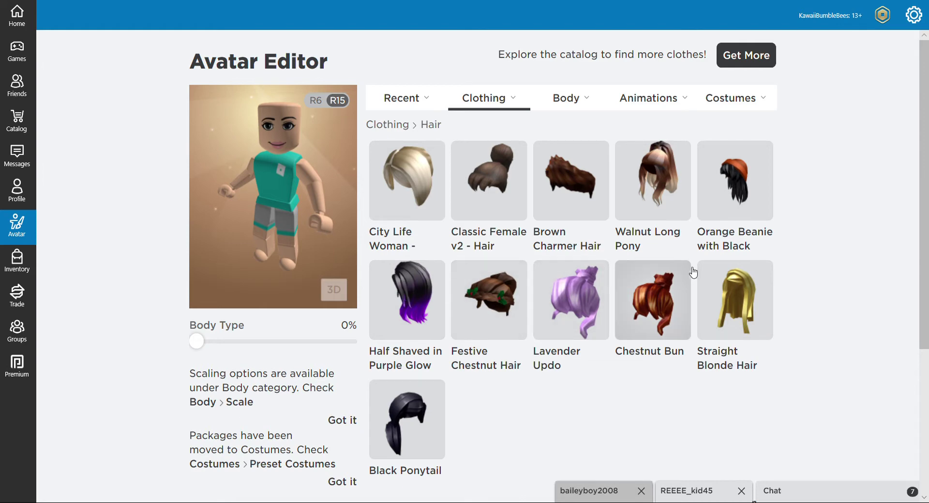
Equip the Chestnut Bun hair on the avatar.
left_click(667, 289)
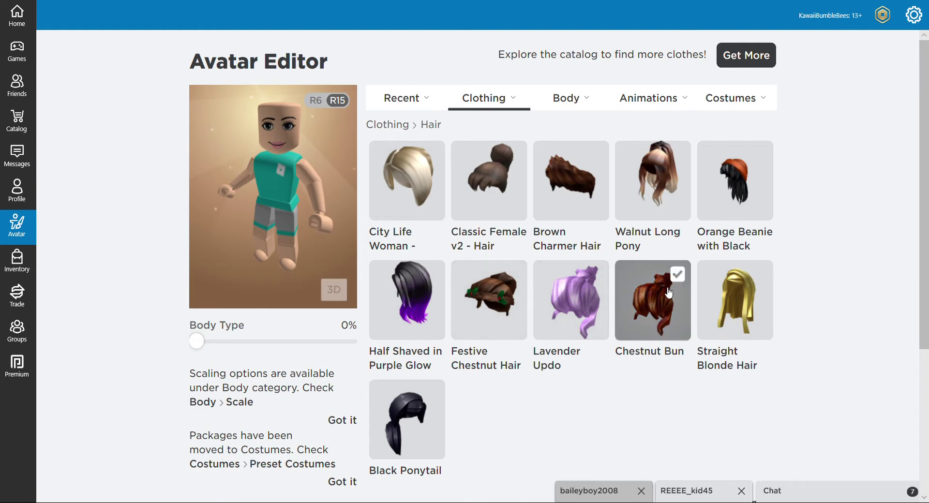
mouse_move(479, 110)
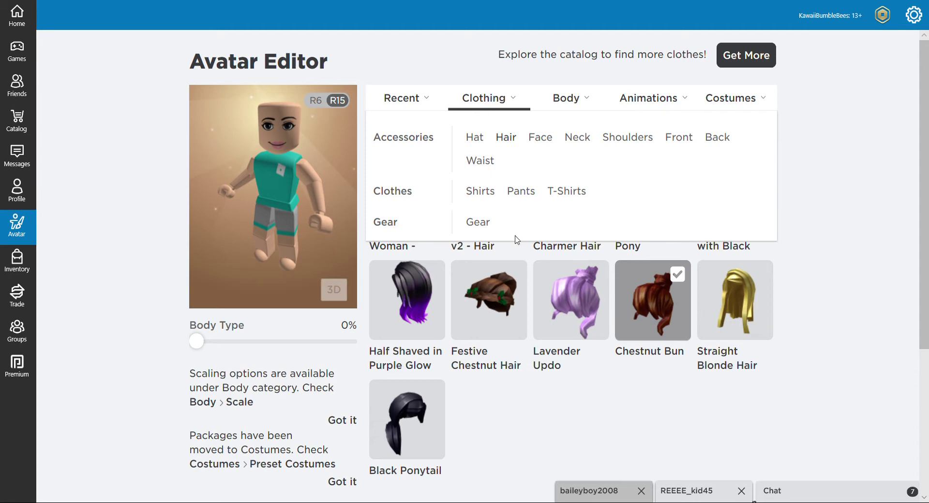
left_click(652, 322)
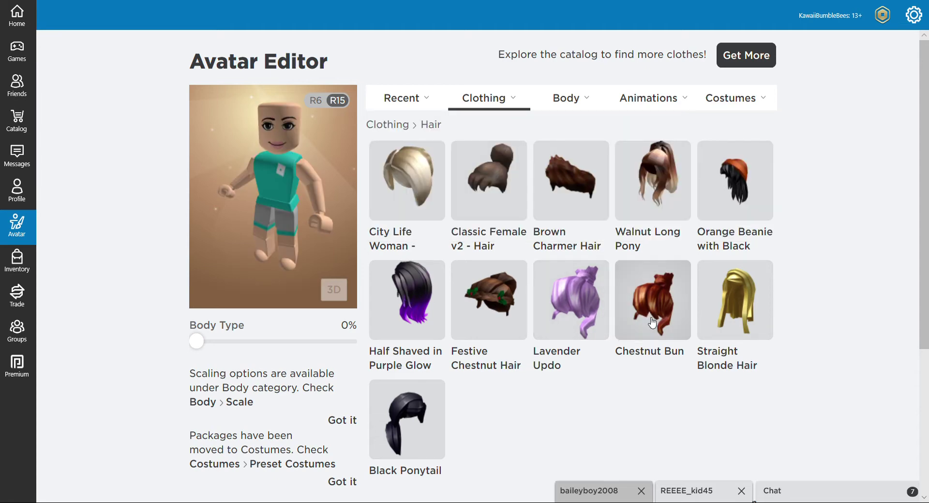
left_click(656, 317)
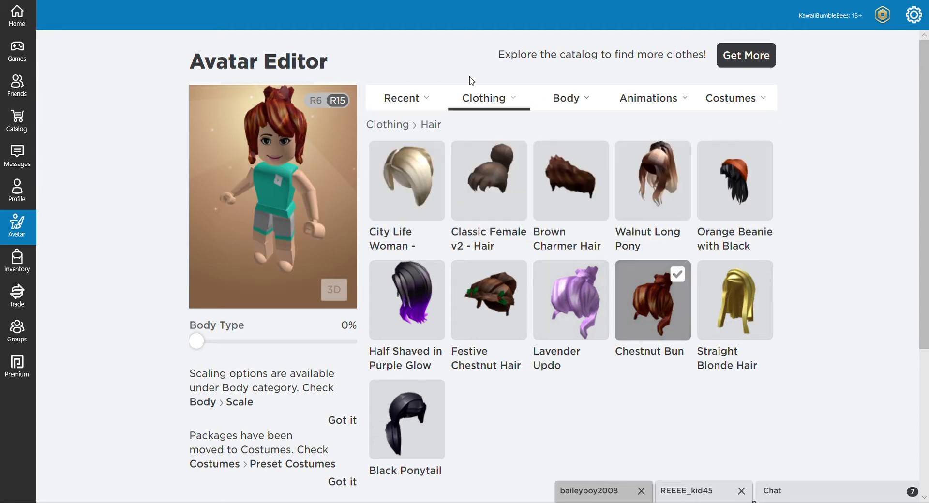
mouse_move(486, 98)
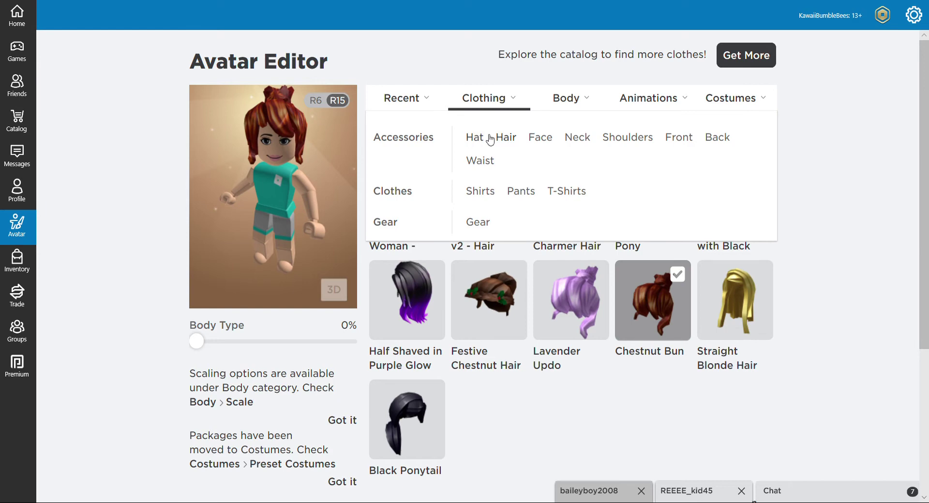
Put the Panda Stripe Crop shirt on the avatar from the Shirts list.
left_click(487, 194)
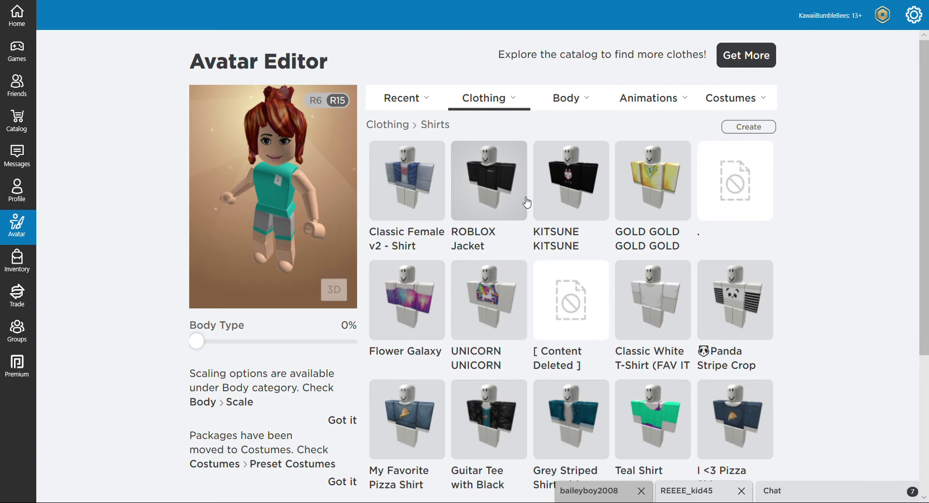
scroll(527, 193, "down", 1)
scroll(559, 232, "down", 1)
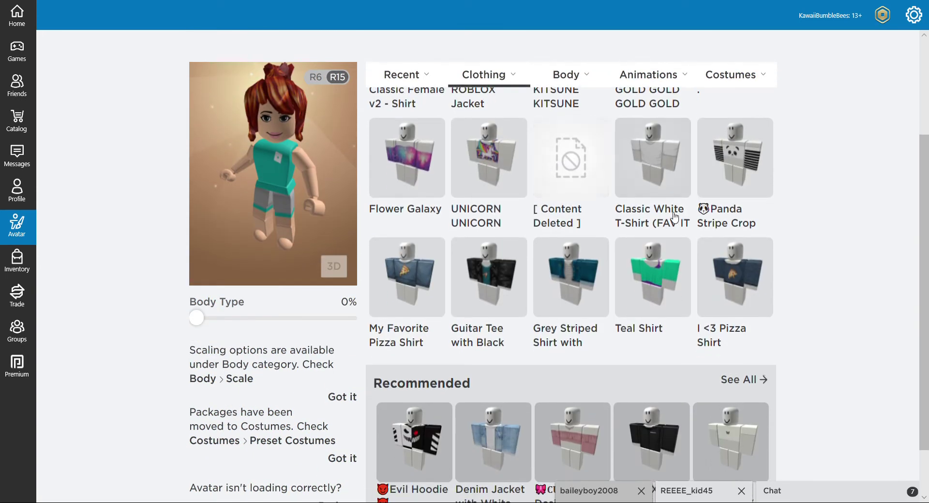
left_click(731, 189)
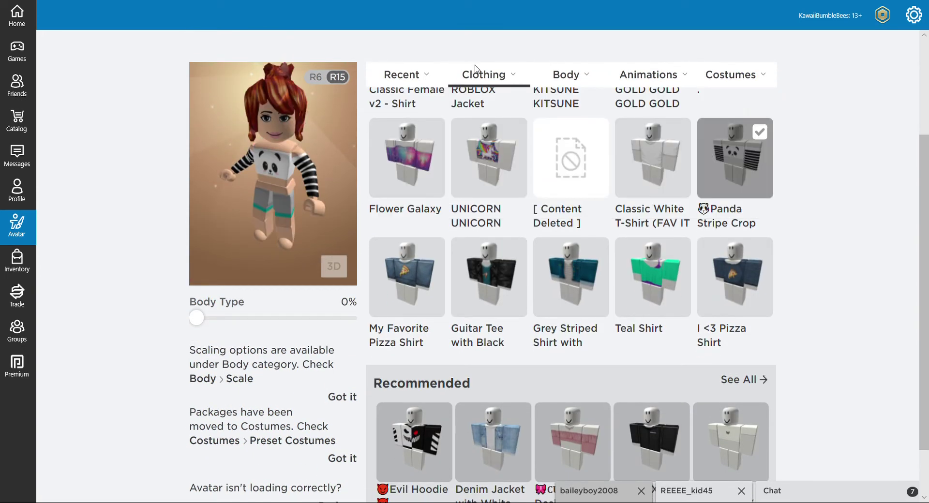
Put the ripped light-blue jeans on the avatar from the Pants list.
mouse_move(503, 90)
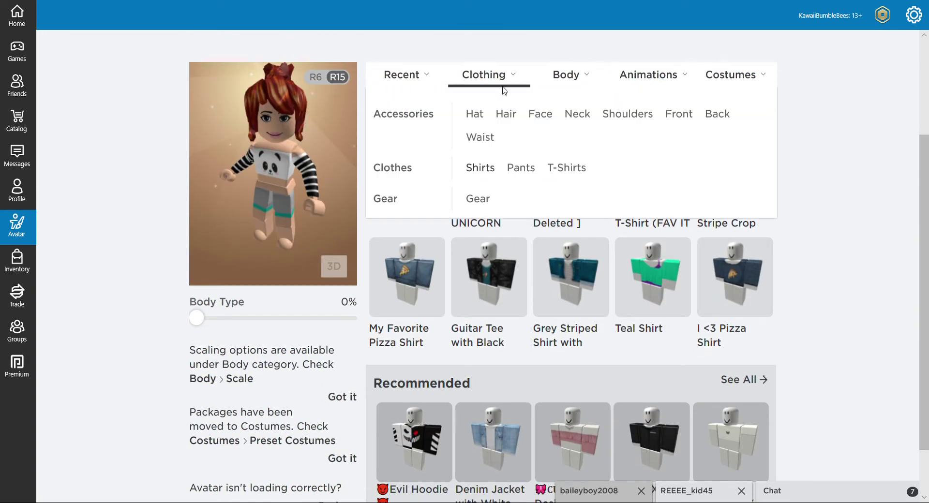
left_click(525, 173)
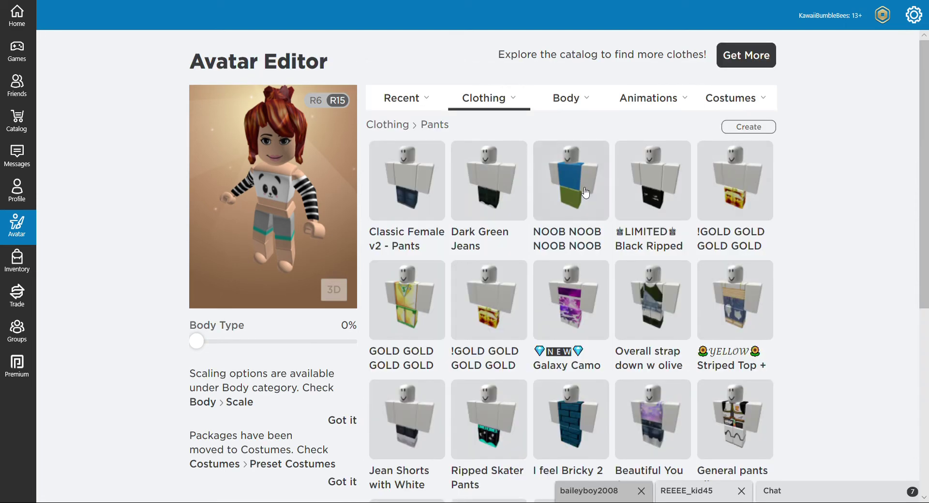
scroll(617, 191, "down", 2)
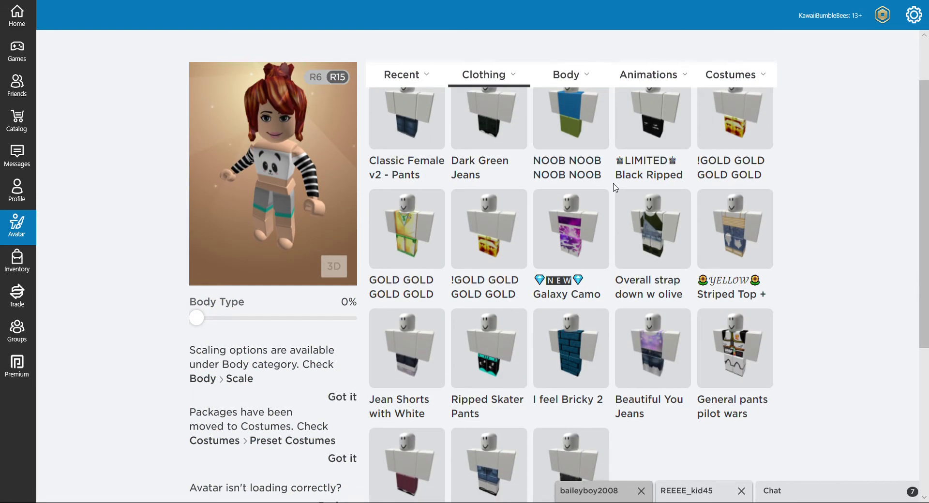
left_click(738, 220)
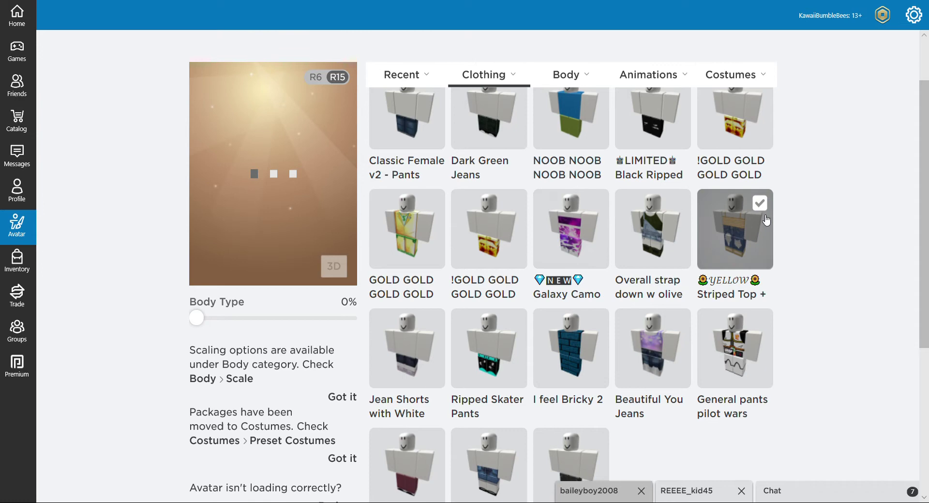
scroll(738, 263, "up", 2)
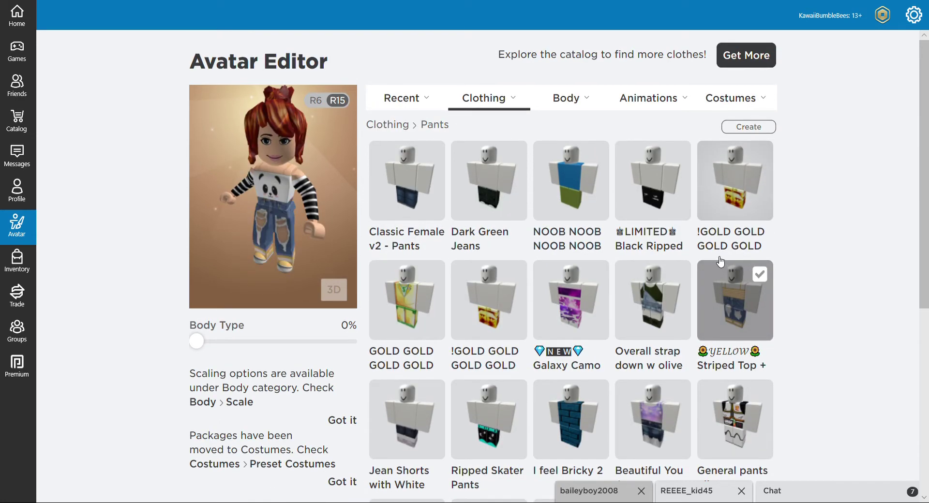
In Body > Face, remove the Woman Face and equip the Miss Scarlet face.
mouse_move(566, 99)
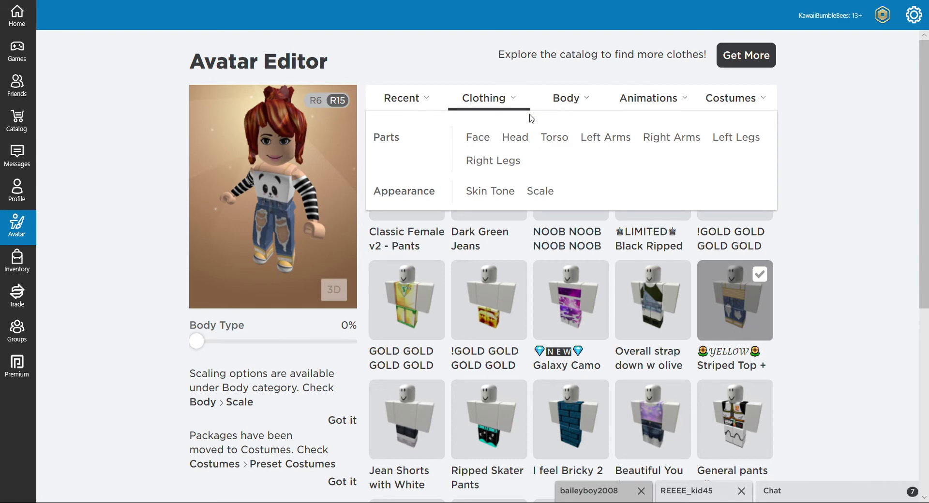
mouse_move(517, 110)
mouse_move(574, 114)
left_click(476, 140)
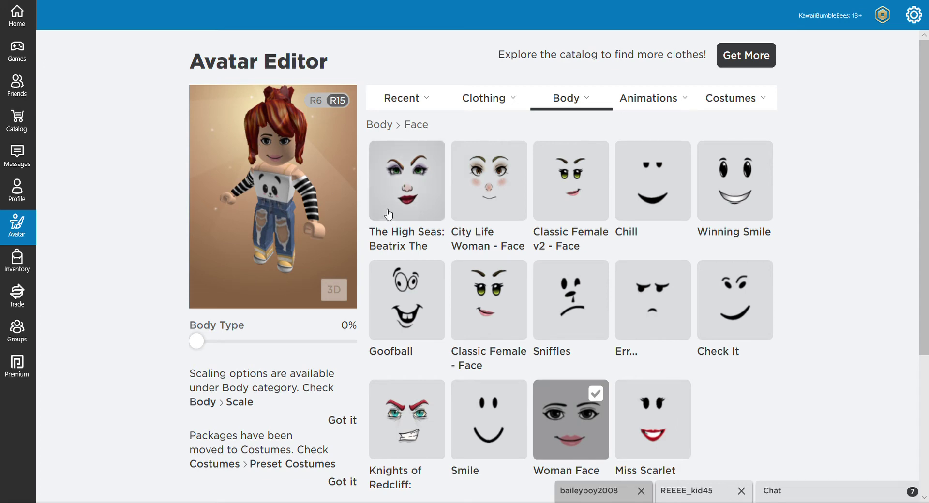
left_click(591, 447)
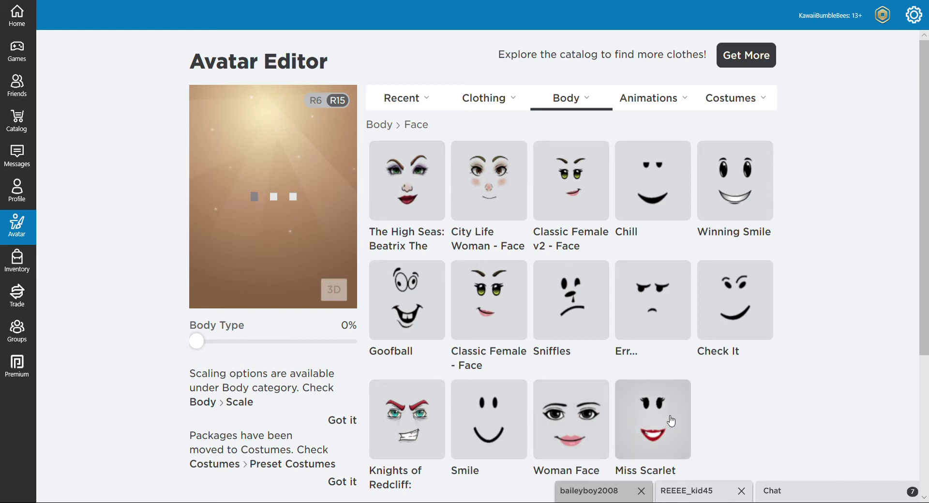
left_click(654, 411)
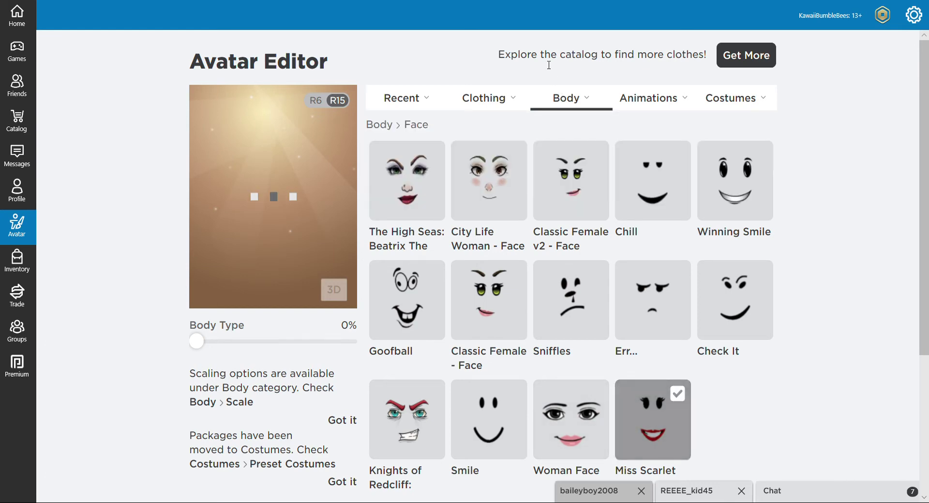
mouse_move(510, 104)
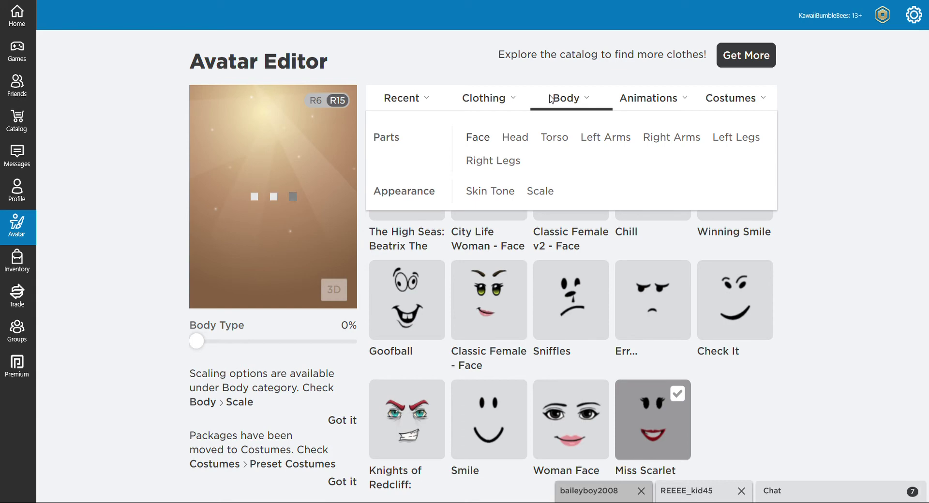
Equip the Classic Female v2 - Right Leg from Body > Right Legs.
mouse_move(485, 128)
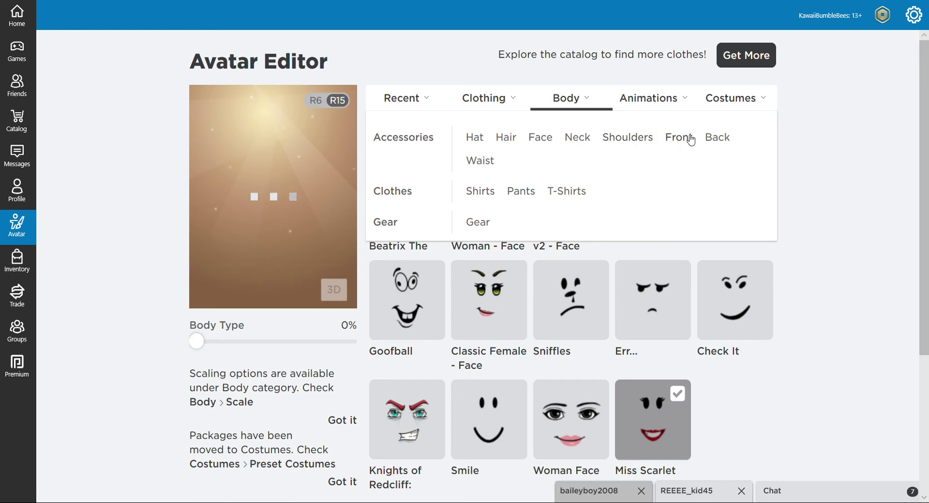
mouse_move(643, 112)
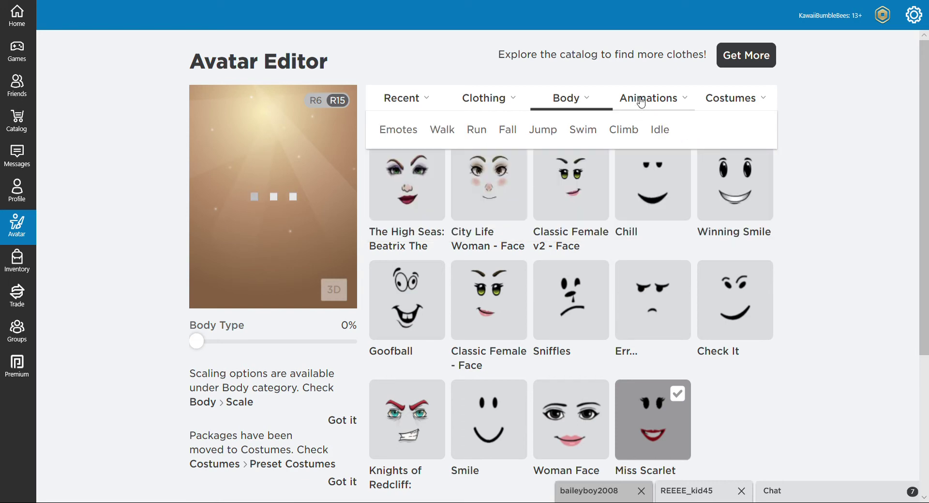
mouse_move(563, 104)
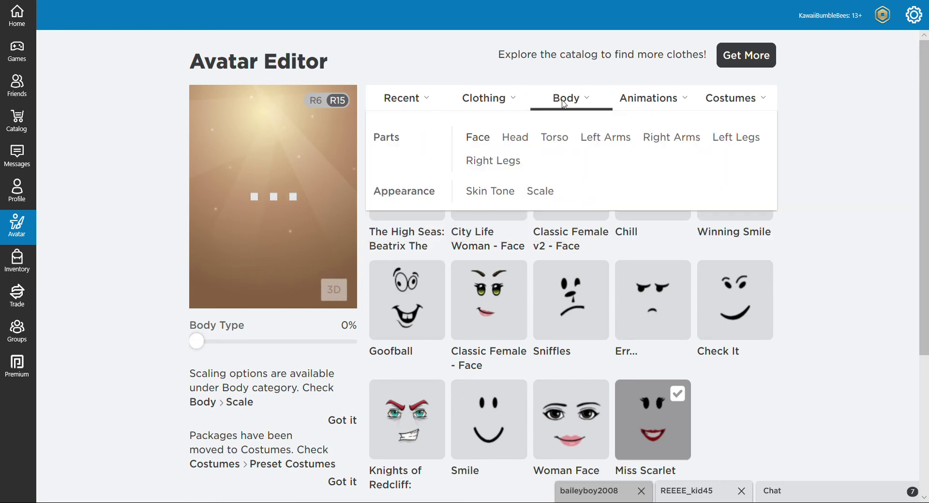
left_click(508, 163)
left_click(581, 185)
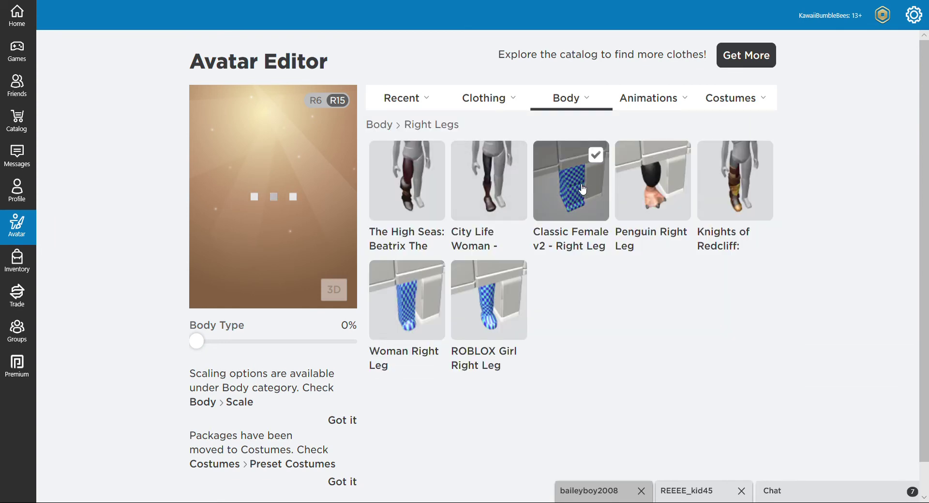
left_click(581, 189)
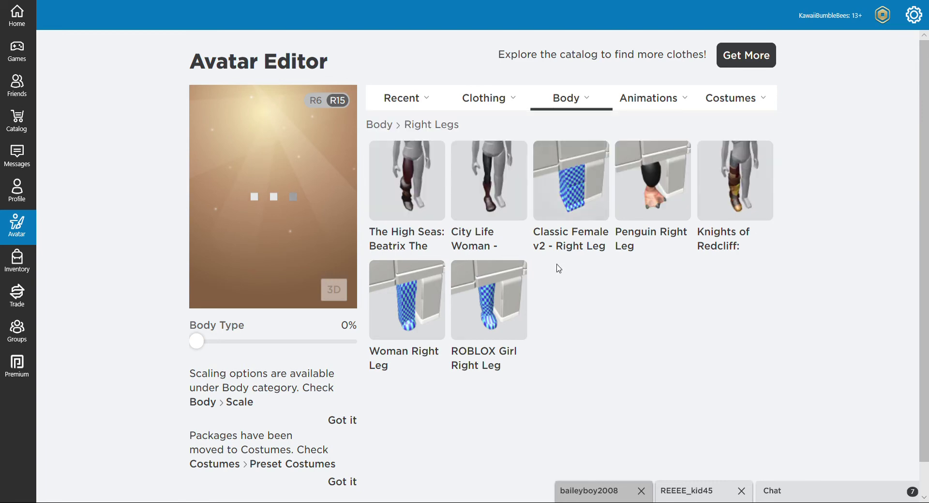
left_click(570, 188)
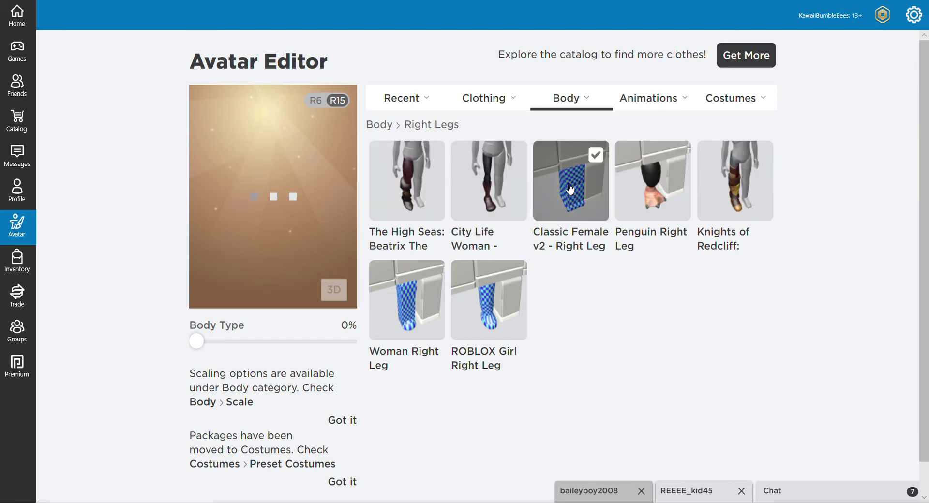
Equip the Classic Female v2 - Left Leg from Body > Left Legs.
mouse_move(571, 109)
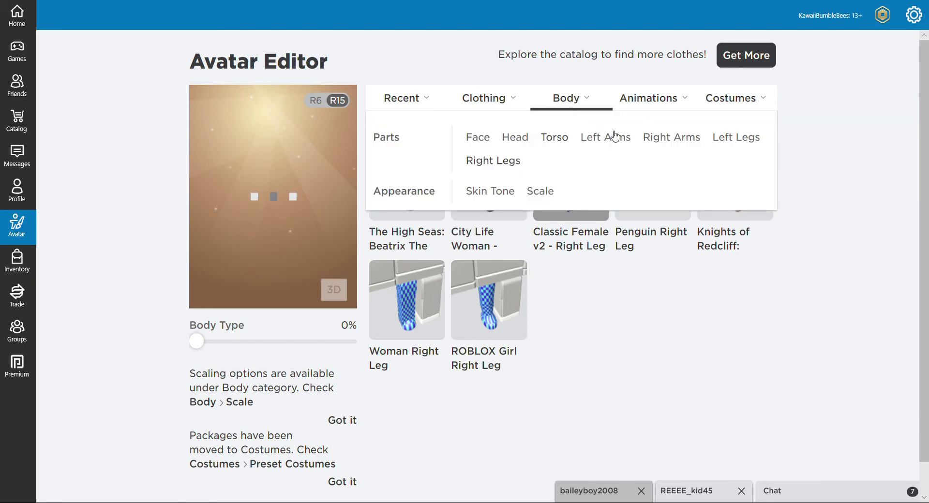
left_click(733, 137)
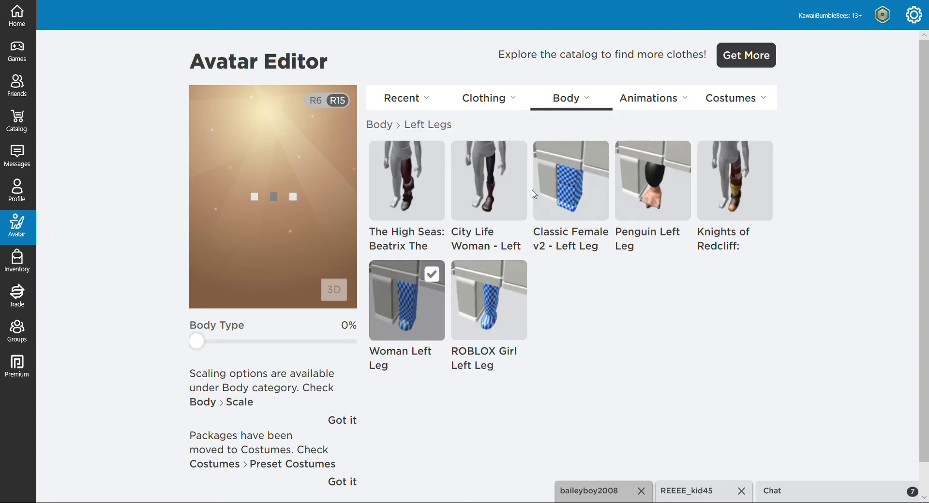
left_click(577, 187)
mouse_move(666, 118)
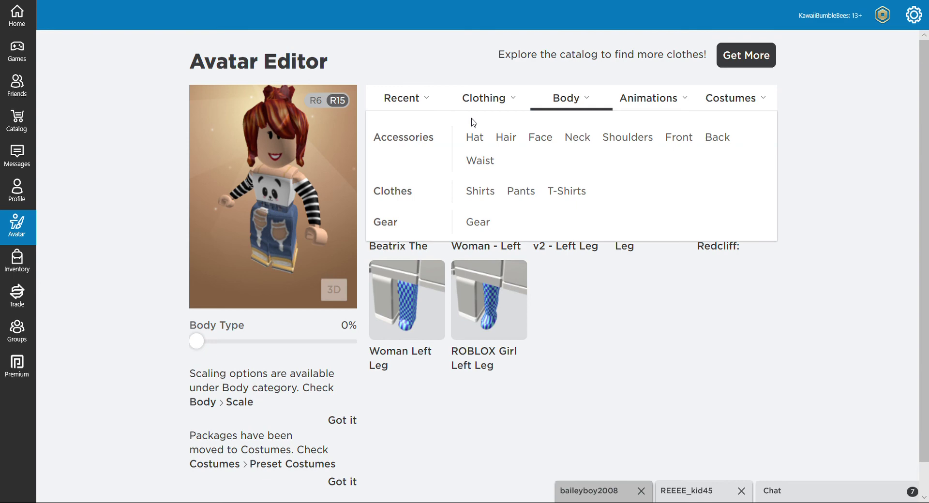
Return to Clothing, then bring up the Costumes dropdown with Preset Costumes and My Costumes.
left_click(477, 103)
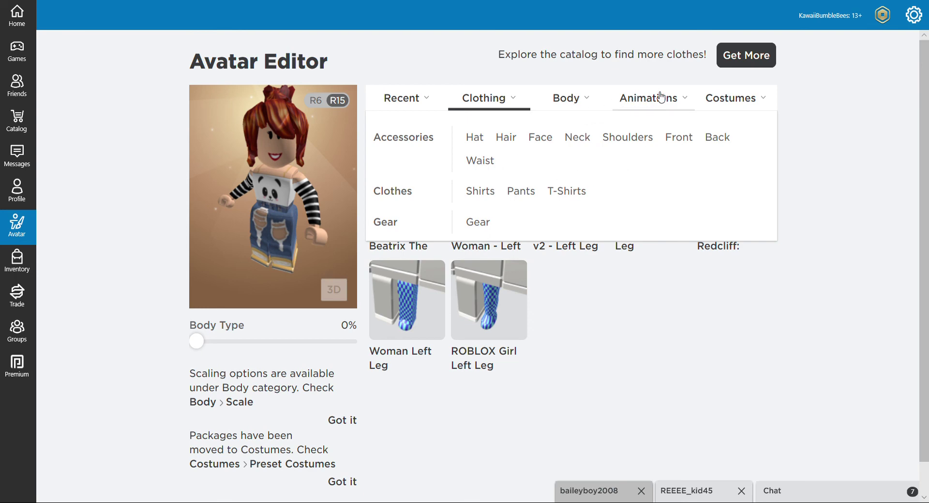
mouse_move(659, 103)
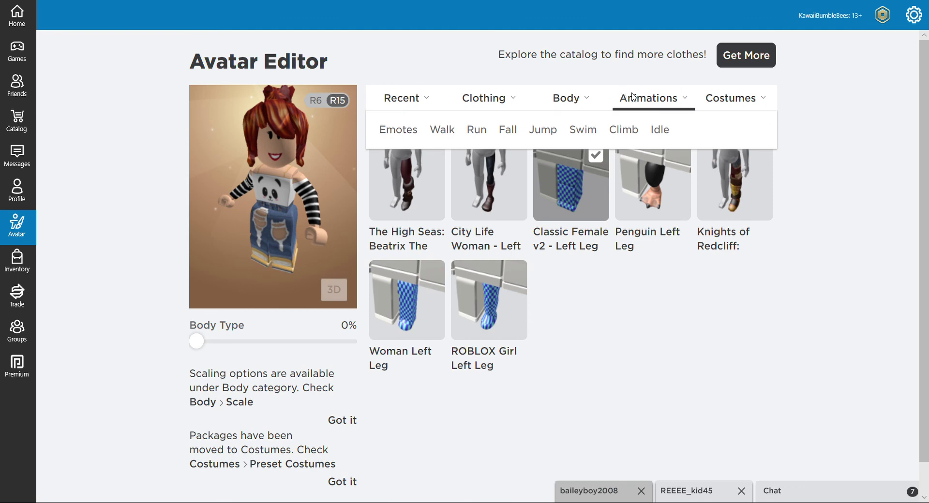
mouse_move(705, 112)
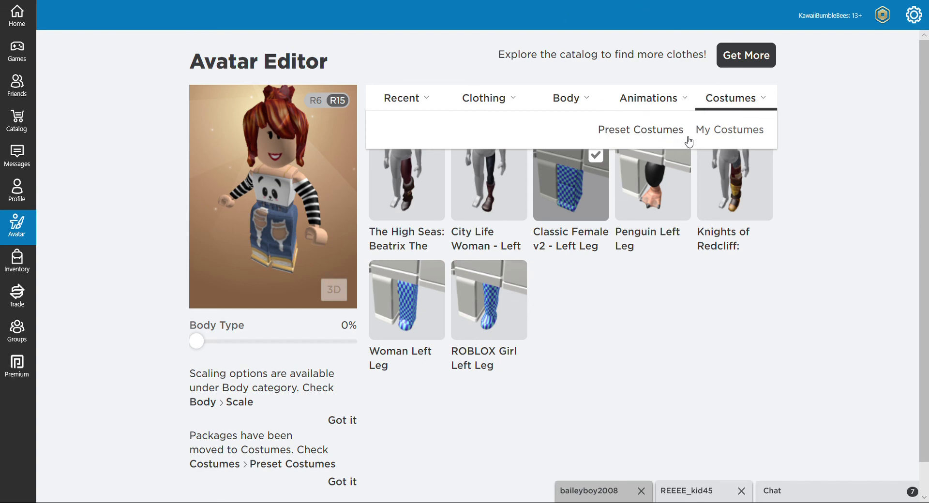
Save the current look as a new costume named 'Miss Scarlet' in My Costumes.
left_click(728, 133)
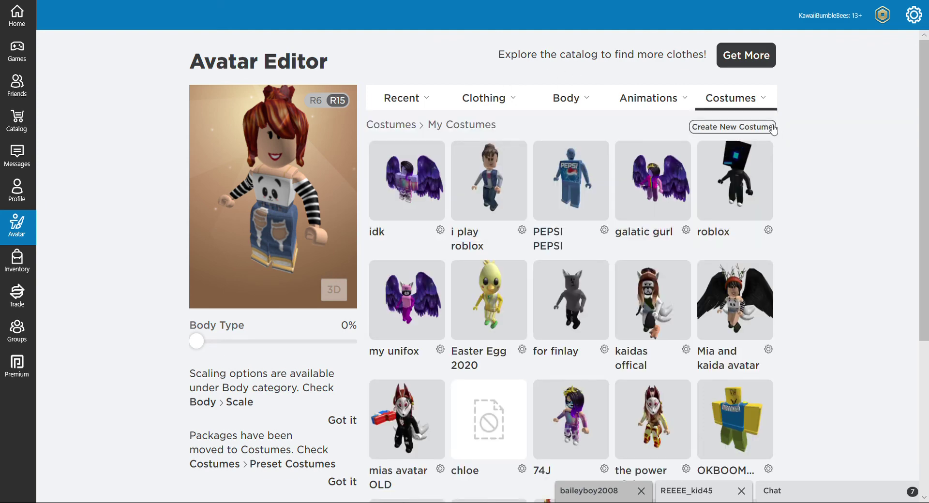
left_click(769, 127)
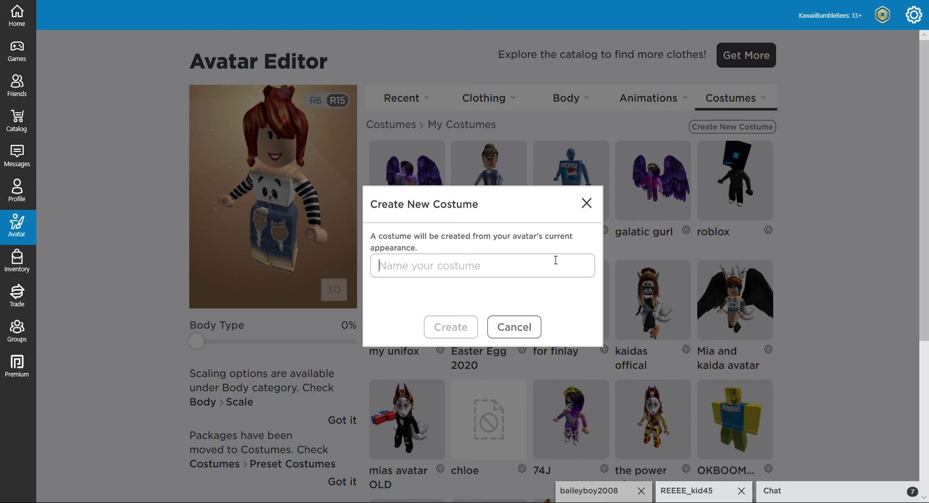
type("oss")
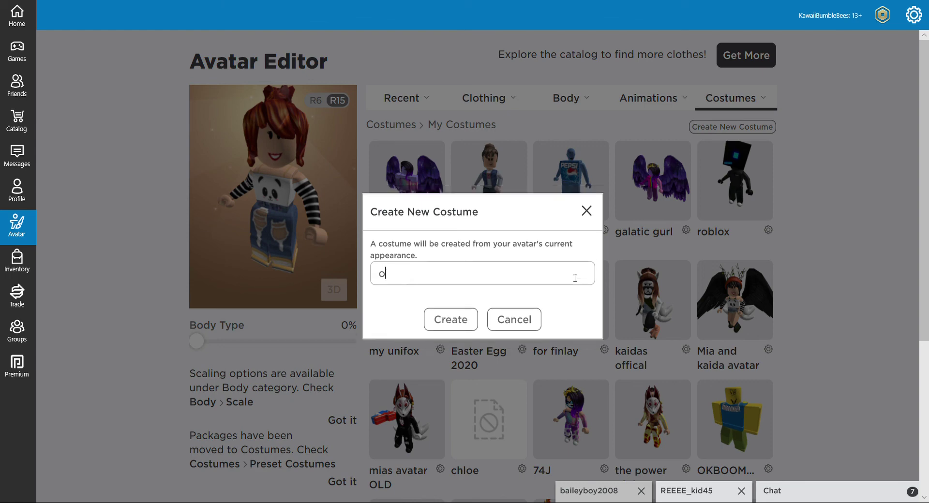
key("BackSpace")
key("BackSpace")
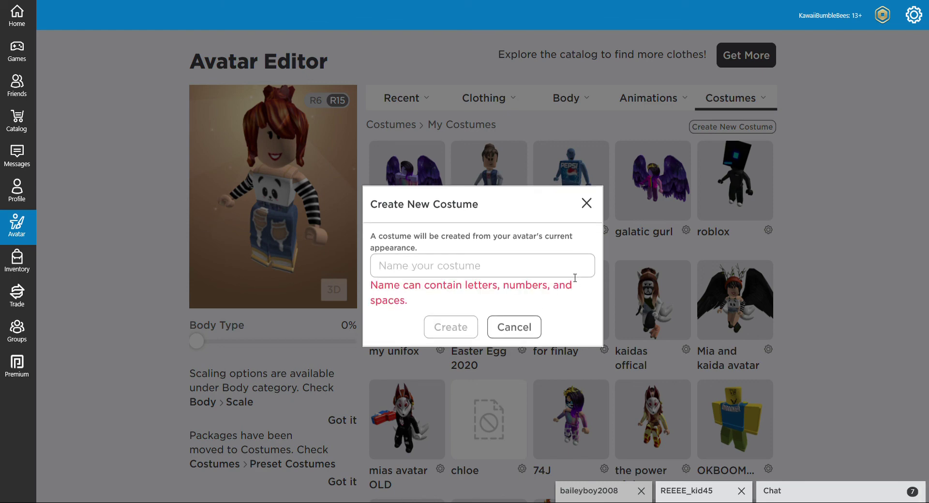
type("Miss ")
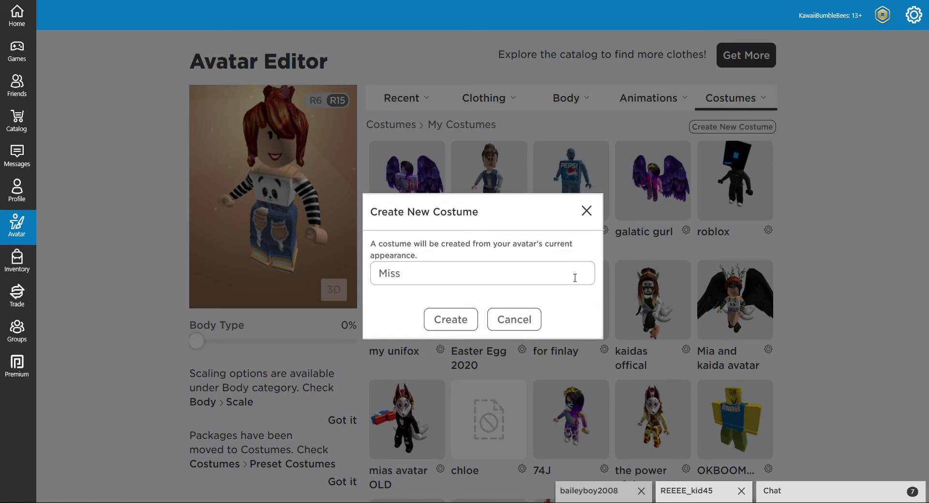
type("Scarle")
type("st")
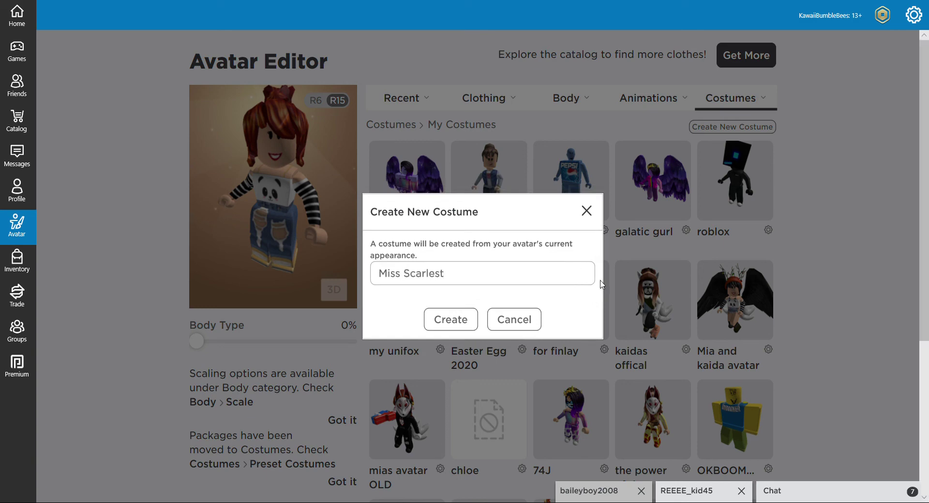
key("BackSpace")
key("BackSpace")
type("et")
left_click(473, 320)
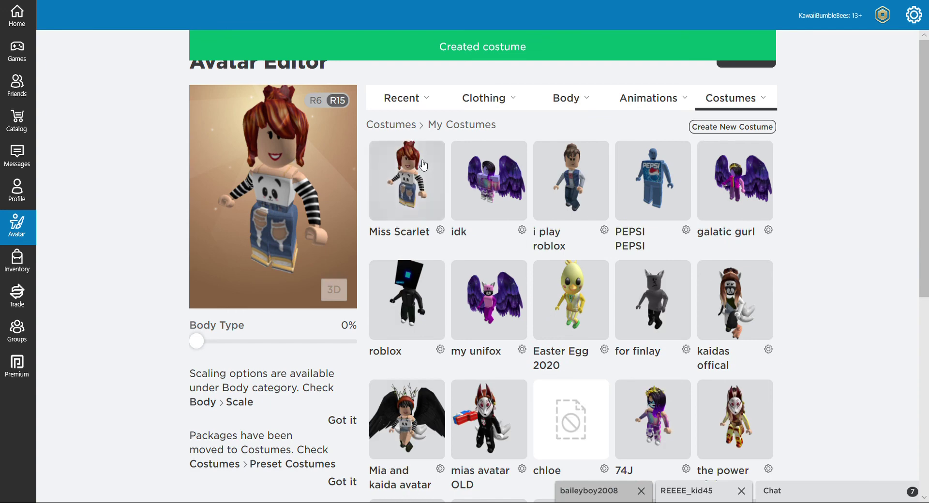